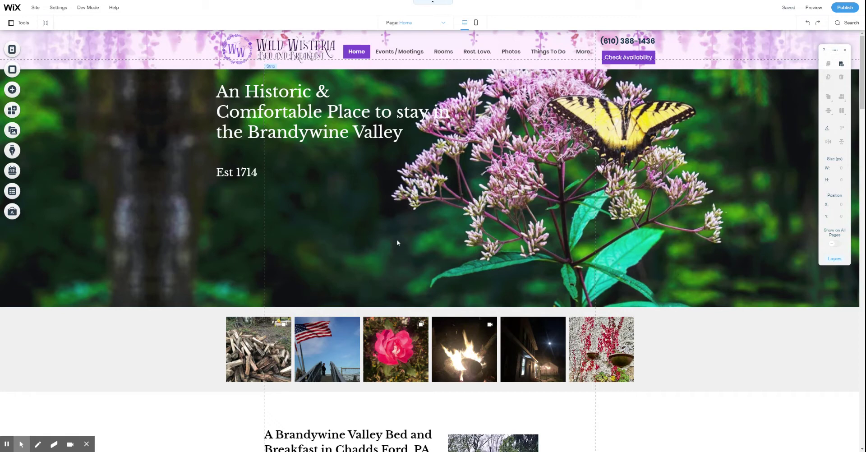
Scroll down the home page to the See Our Rooms section showing the Rose Suite details.
scroll(397, 243, "down", 4)
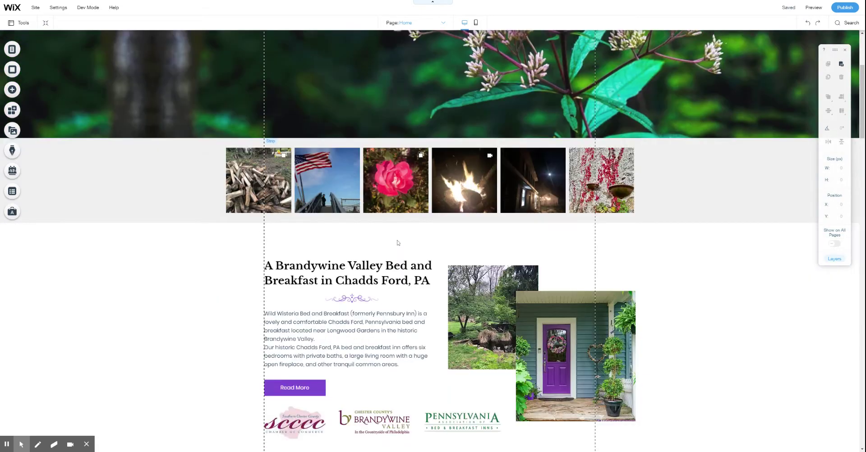
scroll(398, 243, "down", 8)
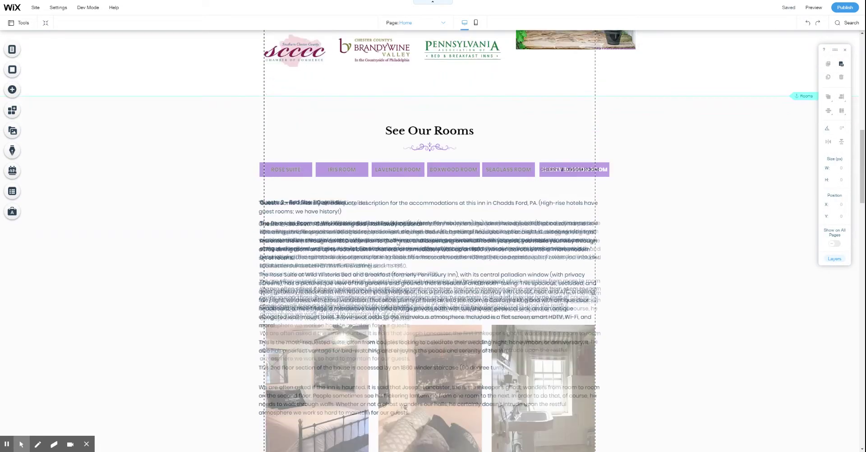
scroll(398, 243, "down", 1)
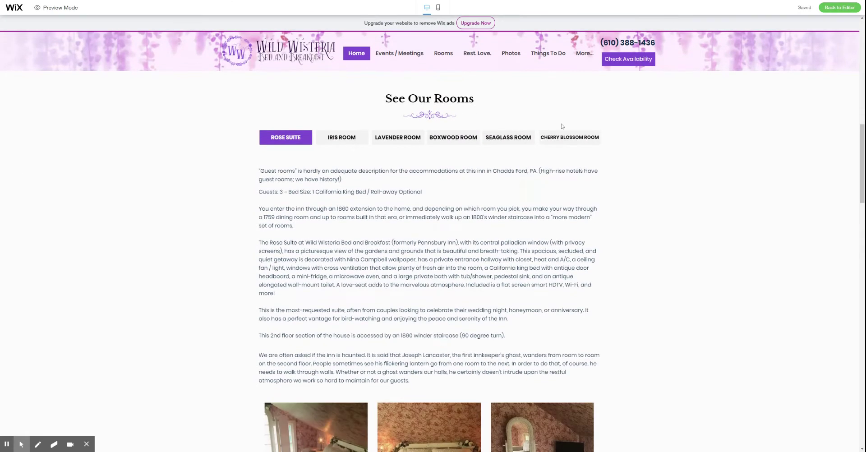
left_click(353, 137)
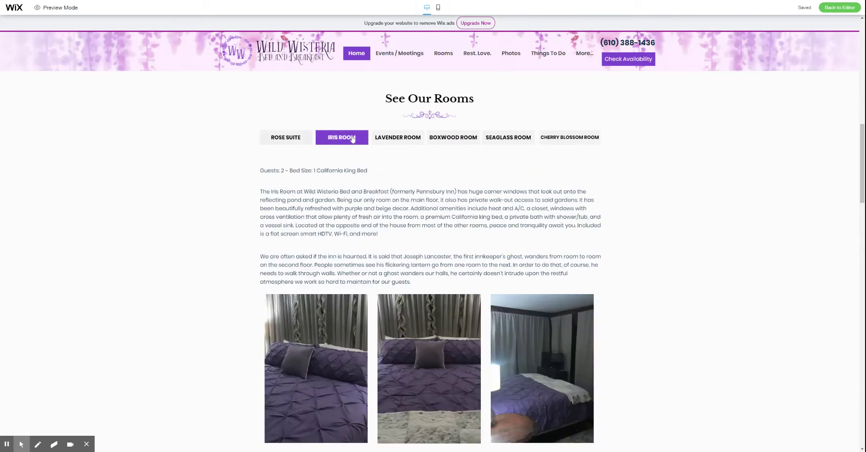
left_click(401, 138)
left_click(444, 141)
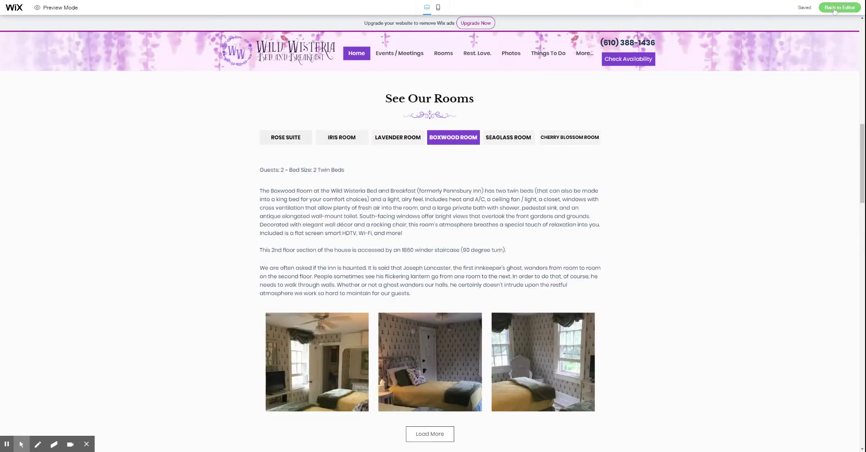
key("ctrl+shift+p")
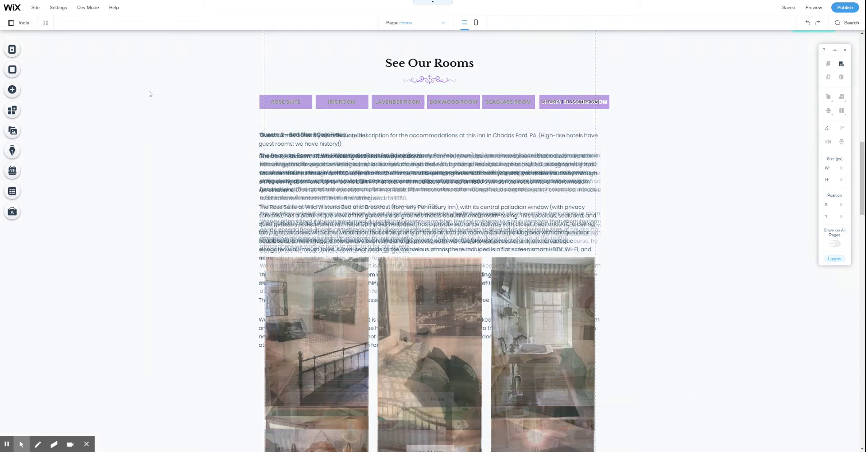
Enable Dev Mode and collapse the code editor, keeping the page code list visible.
mouse_move(85, 7)
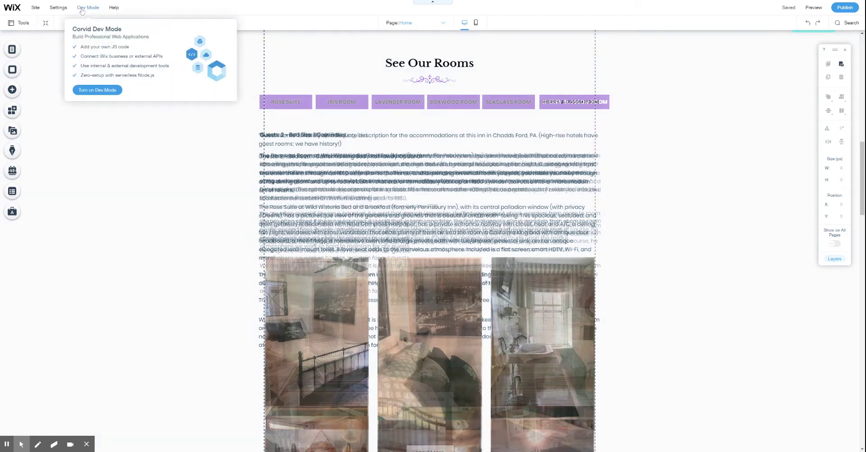
left_click(98, 90)
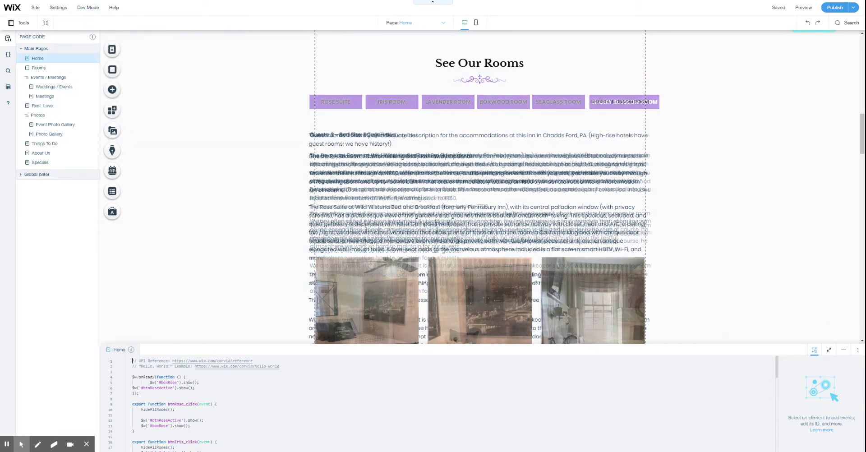
scroll(406, 401, "down", 5)
scroll(407, 402, "up", 5)
left_click(844, 350)
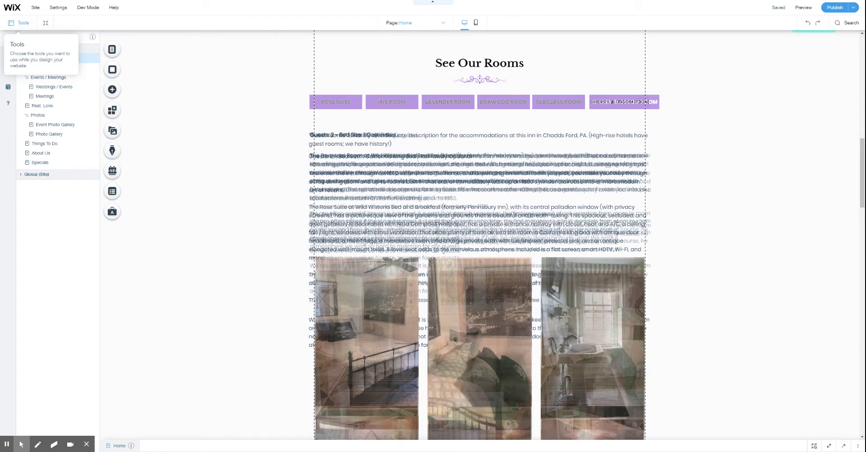
Turn on the Layers panel from Tools and move it to the right edge of the screen.
left_click(20, 23)
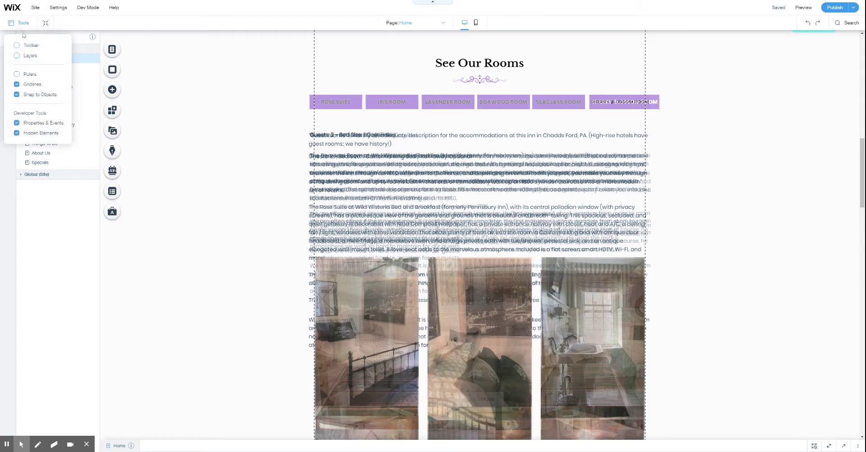
left_click(24, 56)
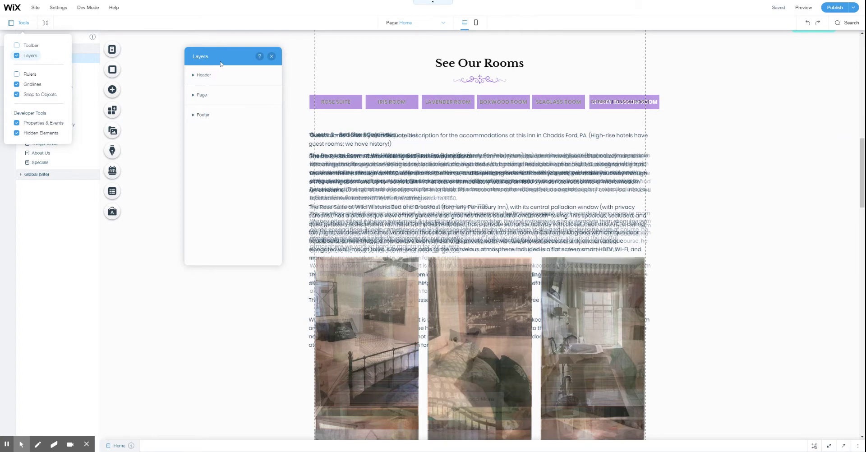
left_click(202, 84)
left_click_drag(216, 62, 787, 221)
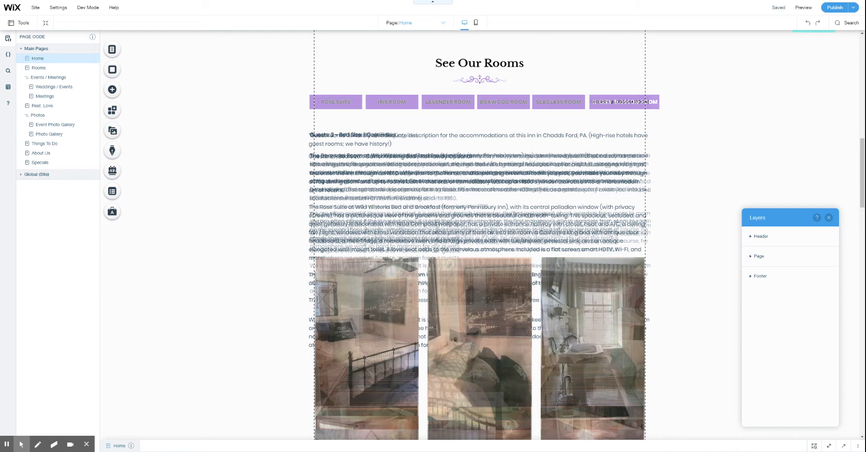
Expand Page > SeeOurRoomsSection > column4 in Layers to list the room boxes.
left_click(752, 256)
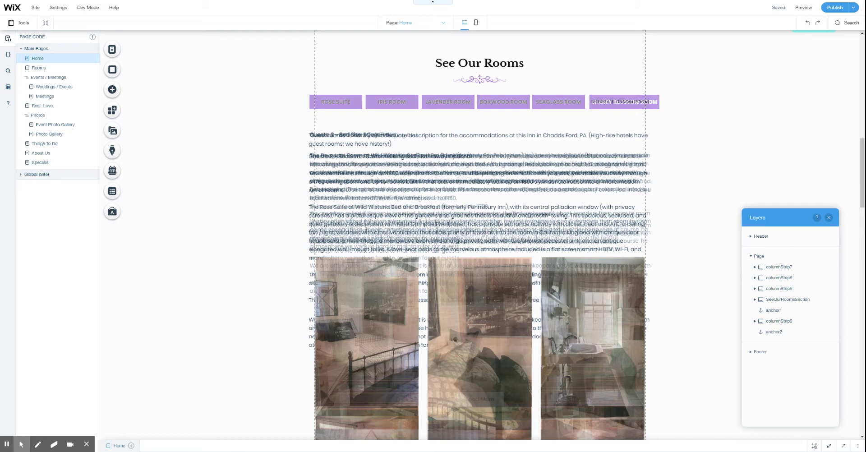
left_click(756, 302)
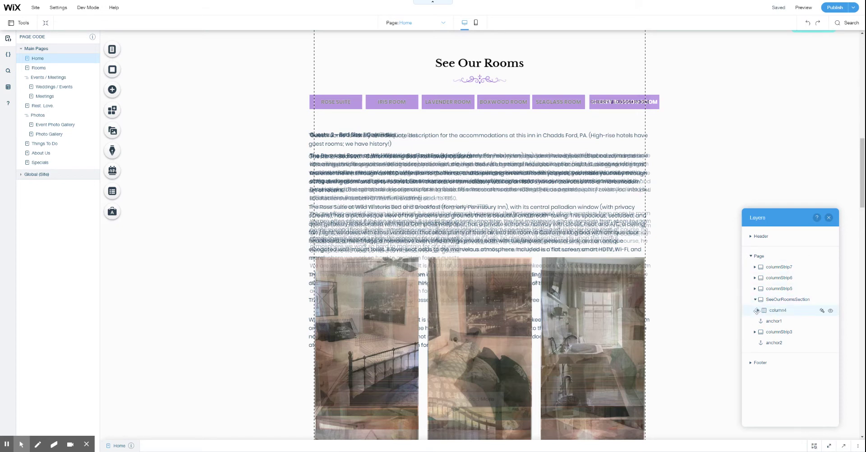
left_click(758, 310)
scroll(759, 312, "down", 4)
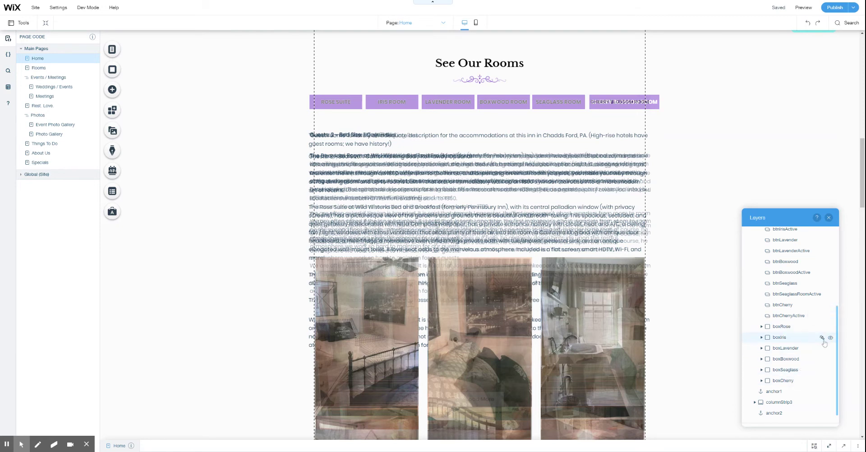
Hide boxIris, boxLavender, boxBoxwood and boxSeaglass in the editor.
left_click(831, 338)
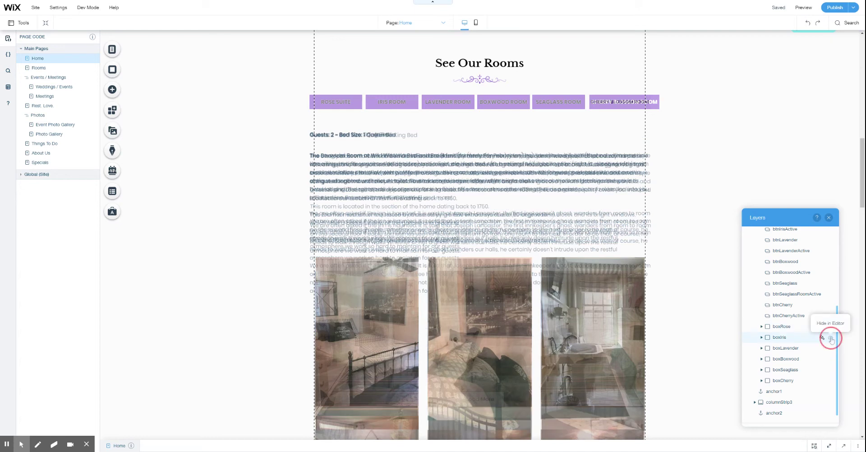
left_click(831, 349)
left_click(831, 359)
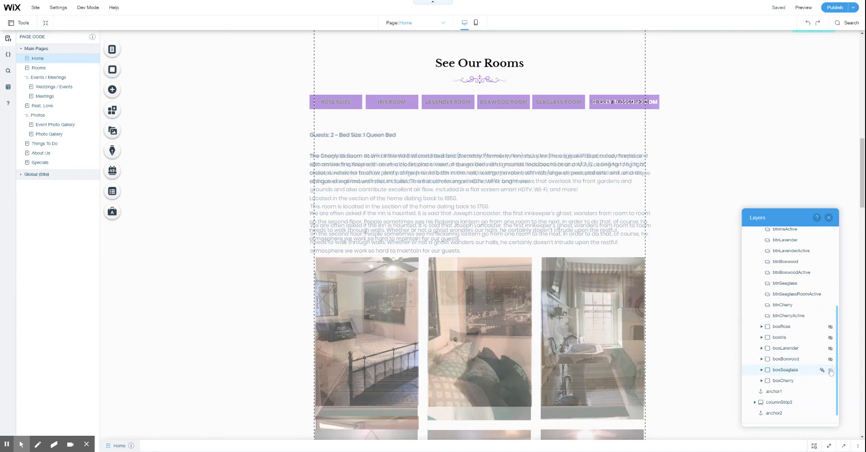
left_click(831, 371)
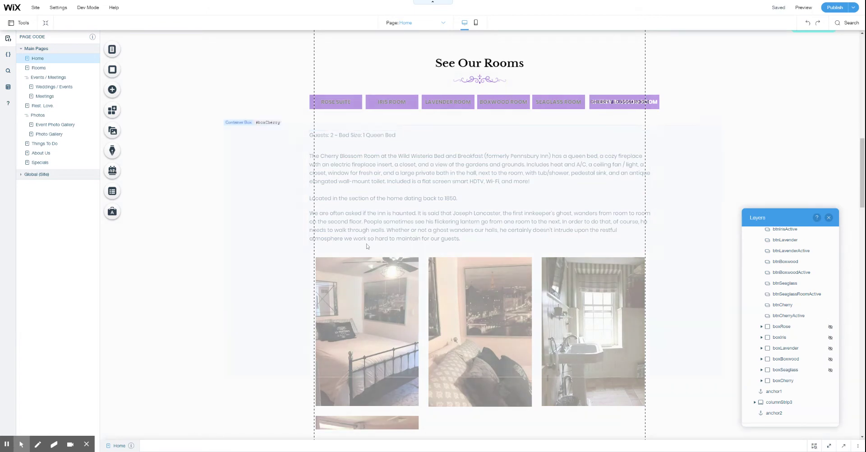
scroll(352, 239, "down", 2)
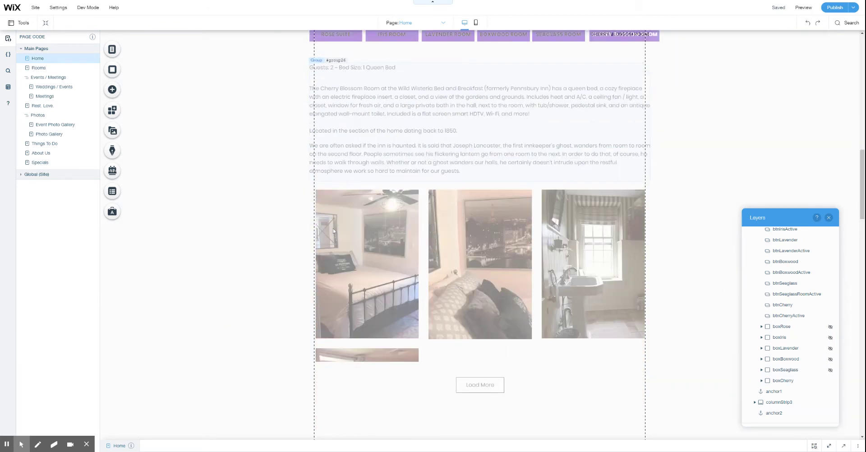
scroll(334, 231, "up", 1)
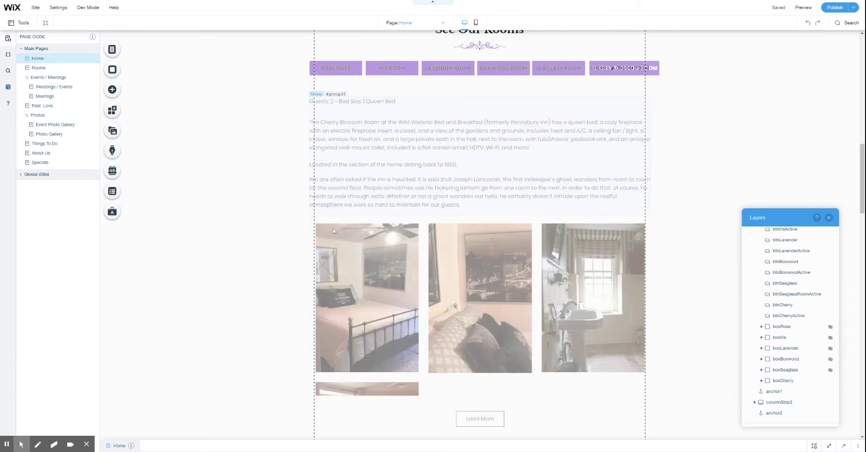
left_click(367, 179)
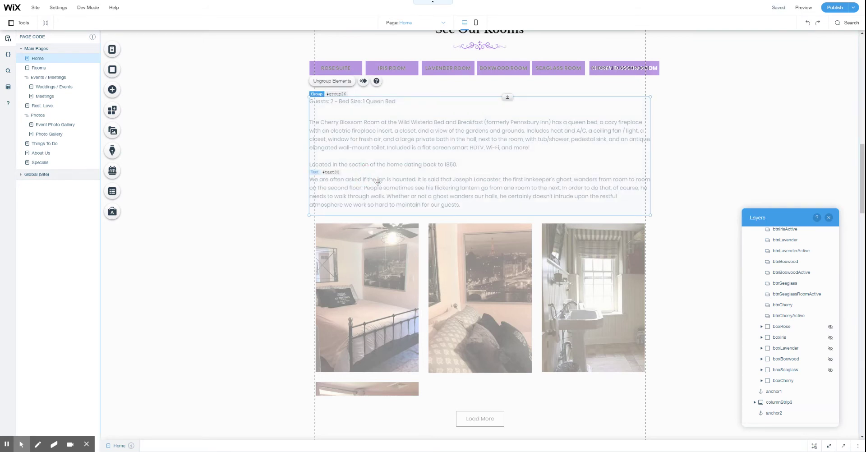
left_click(385, 143)
double_click(385, 144)
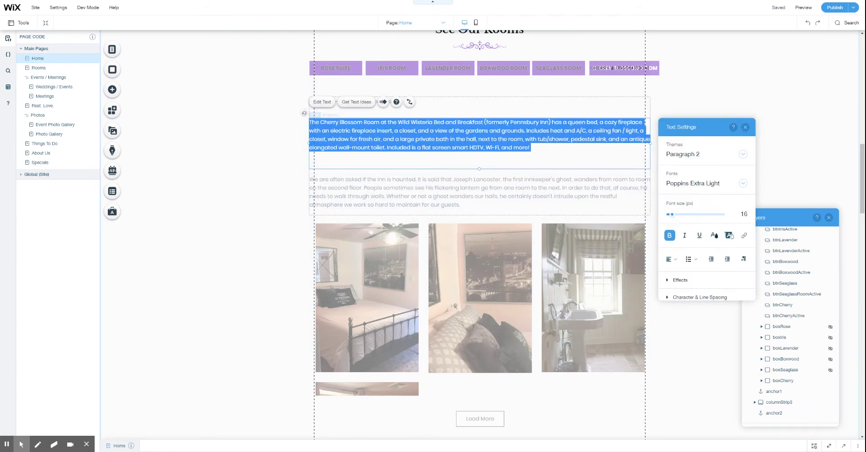
left_click(727, 92)
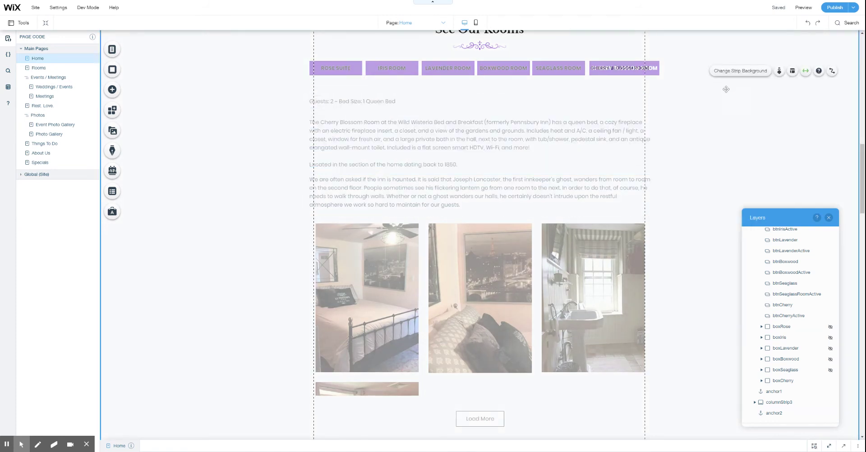
left_click(482, 245)
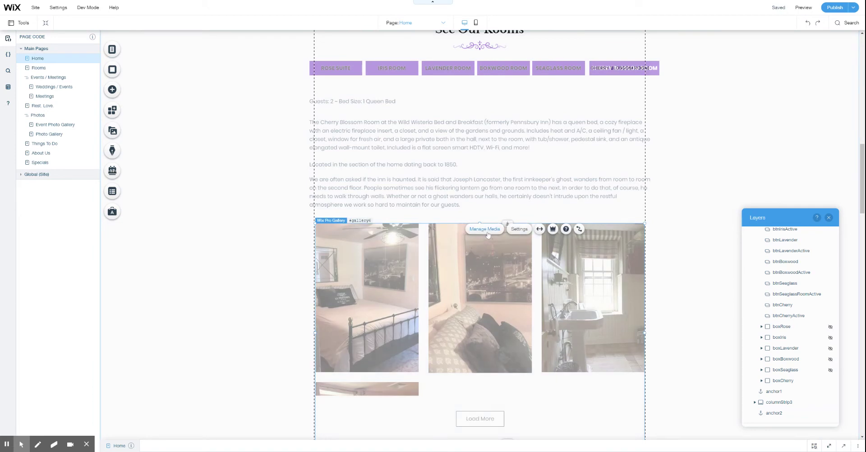
left_click(485, 229)
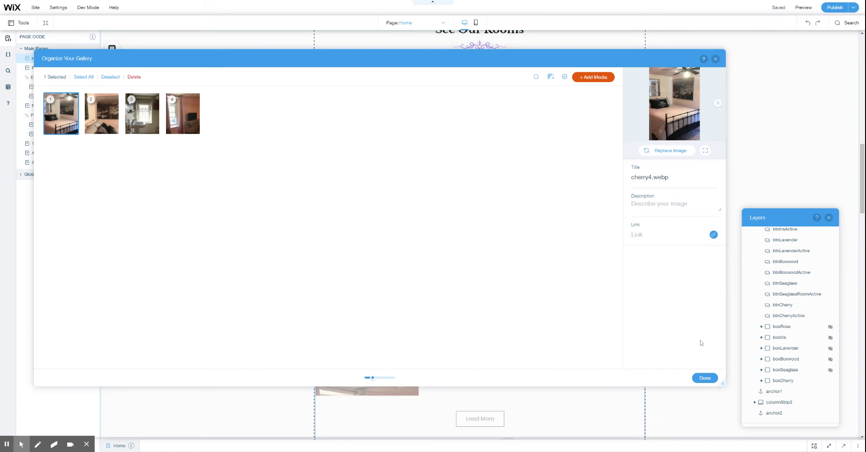
left_click(705, 378)
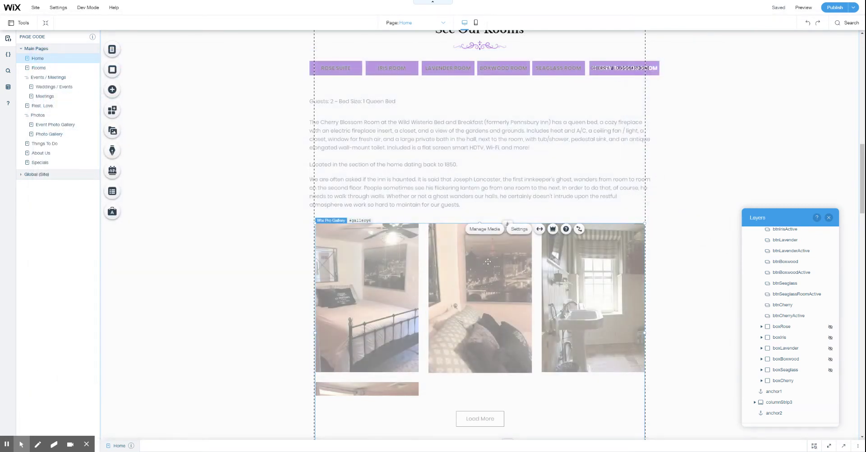
left_click(514, 230)
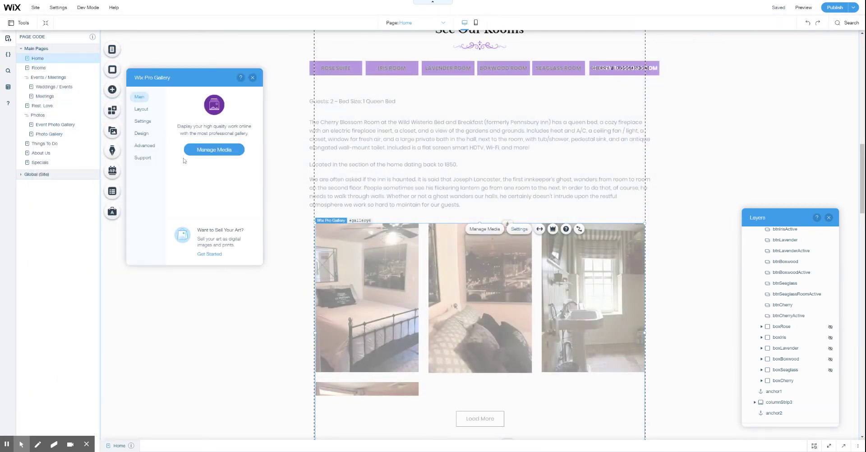
left_click(143, 121)
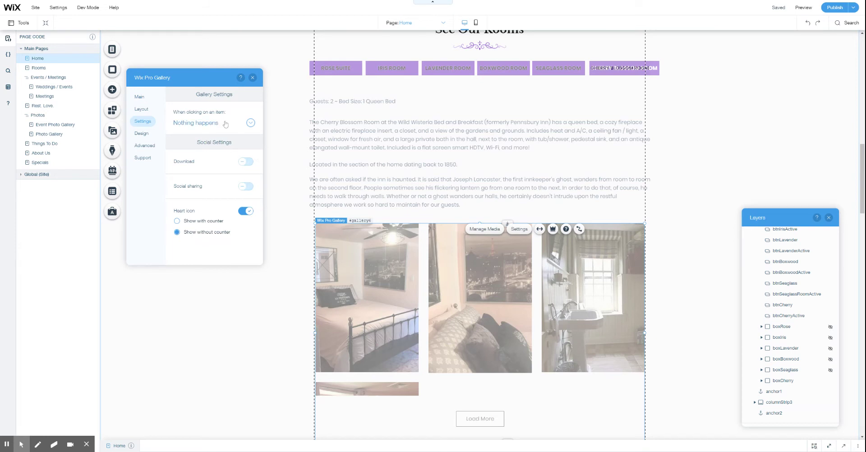
left_click(153, 109)
left_click(216, 251)
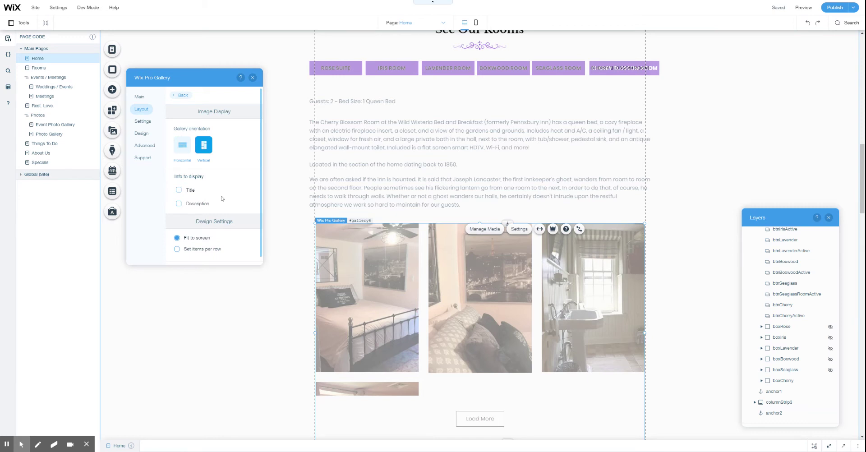
left_click(141, 134)
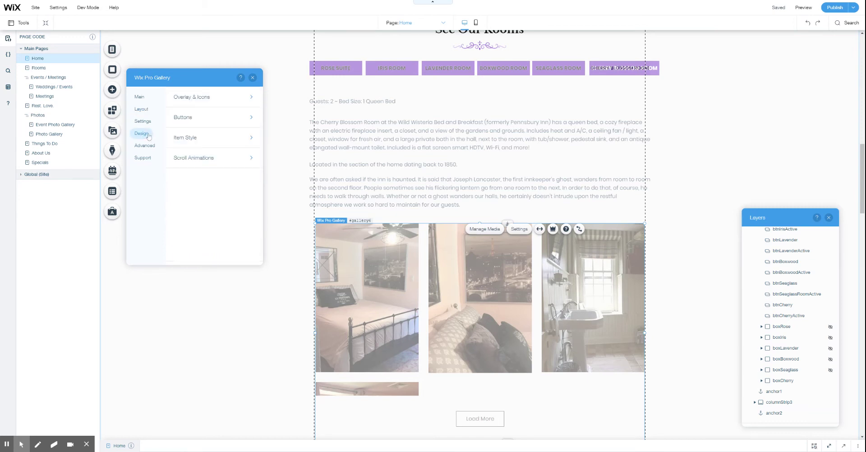
left_click(194, 97)
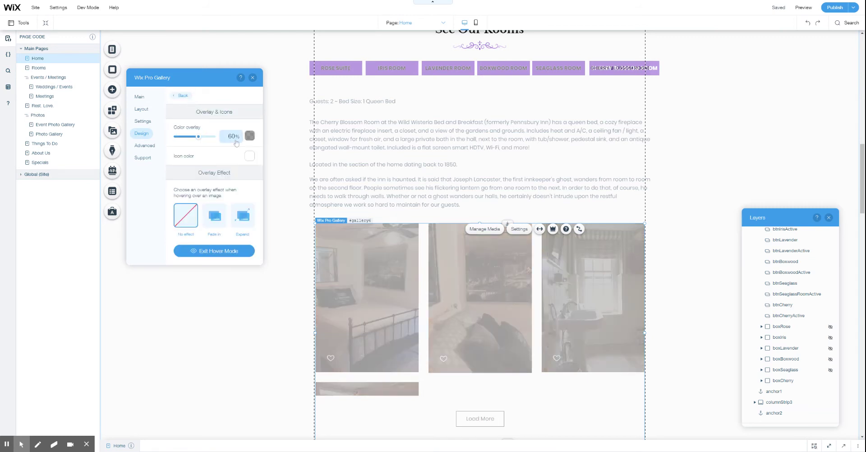
left_click(179, 100)
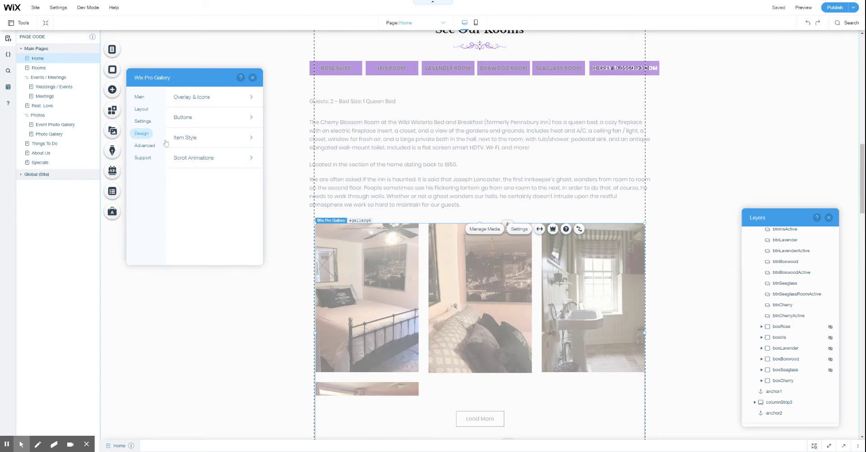
left_click(142, 121)
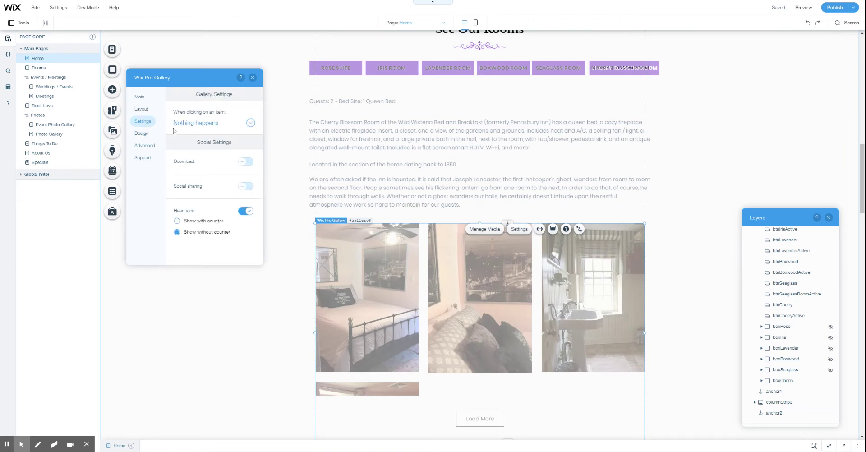
left_click(142, 110)
scroll(218, 180, "down", 3)
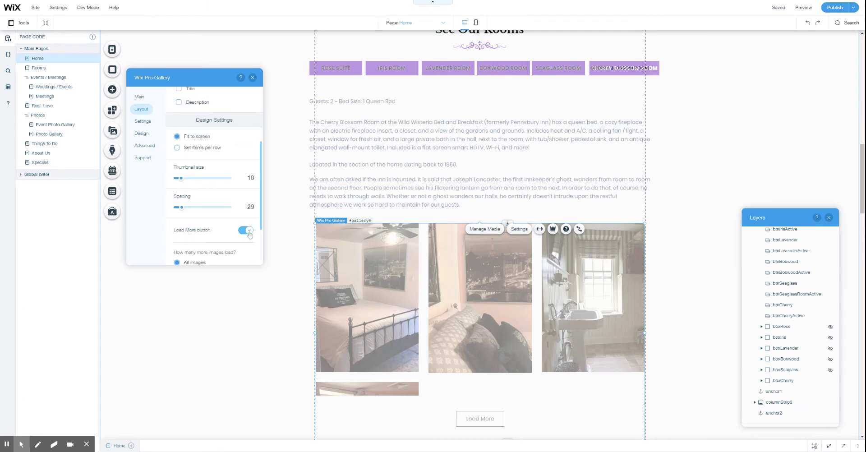
scroll(249, 235, "down", 2)
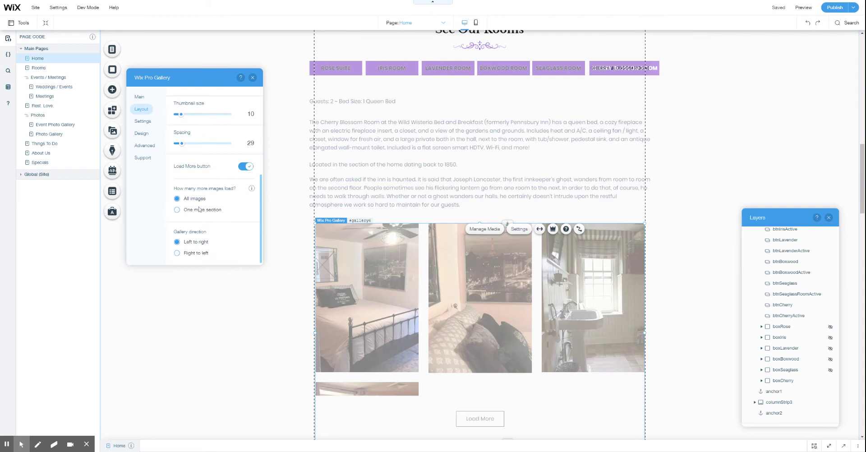
left_click(251, 79)
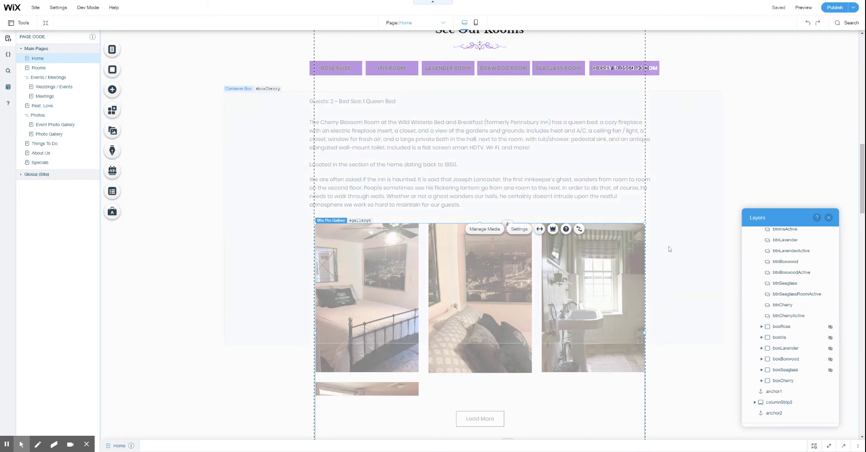
Unhide boxSeaglass and one more hidden room box in the editor from the Layers panel.
left_click(830, 370)
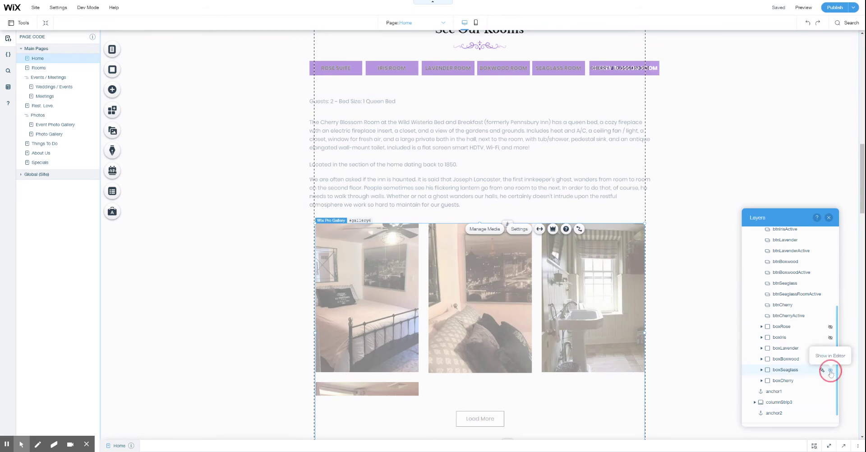
left_click(830, 349)
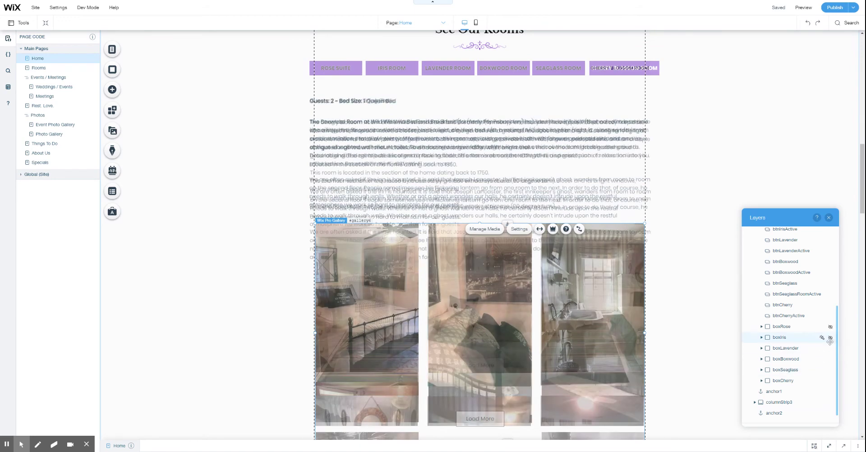